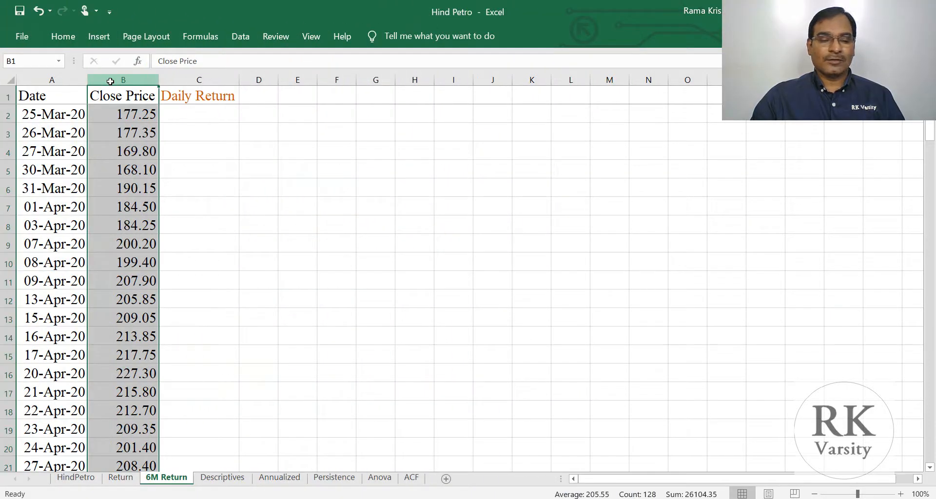
Review the date range of the price data from the first to the last row of the Date column.
{"action": "left_click", "coordinate": [65, 114]}
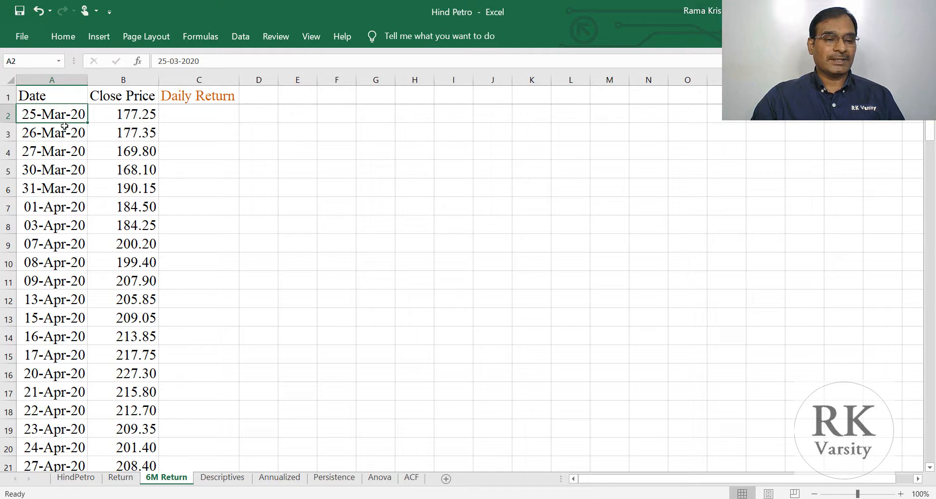
{"action": "scroll", "coordinate": [929, 131], "scroll_direction": "down", "scroll_amount": 1}
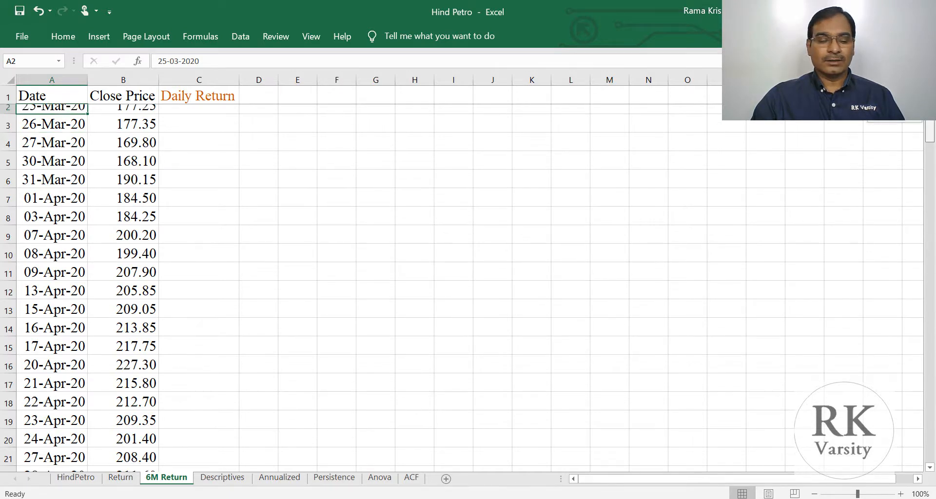
{"action": "scroll", "coordinate": [224, 361], "scroll_direction": "down", "scroll_amount": 20}
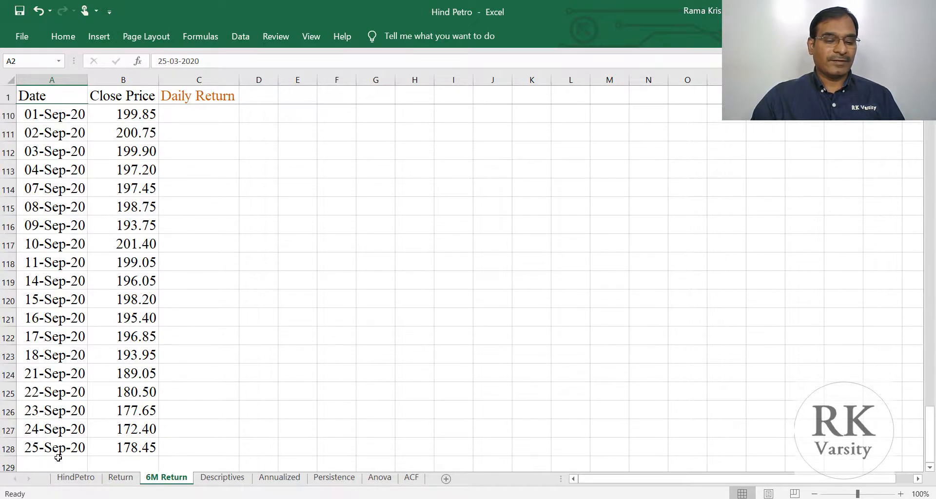
{"action": "left_click", "coordinate": [59, 454]}
{"action": "scroll", "coordinate": [146, 244], "scroll_direction": "up", "scroll_amount": 20}
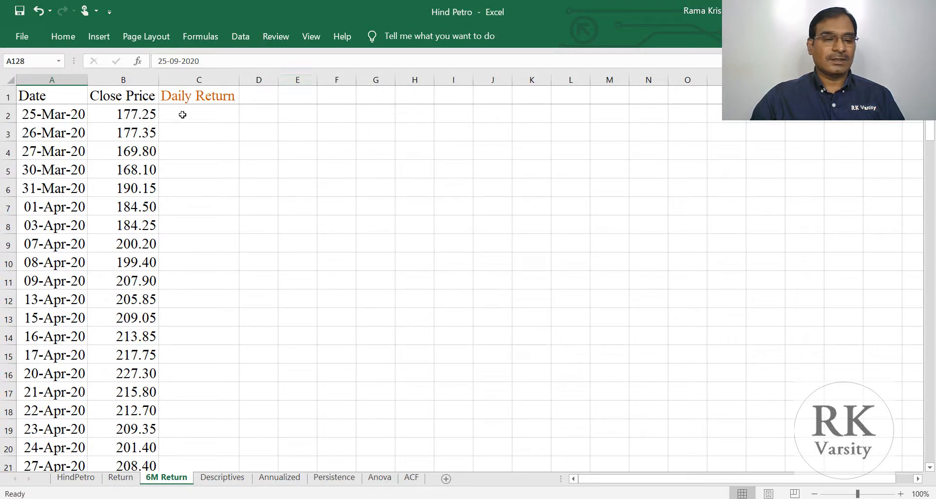
Enter the percentage return formula =(B3-B2)/B2*100 in cell C3 of the Daily Return column.
{"action": "left_click", "coordinate": [182, 115]}
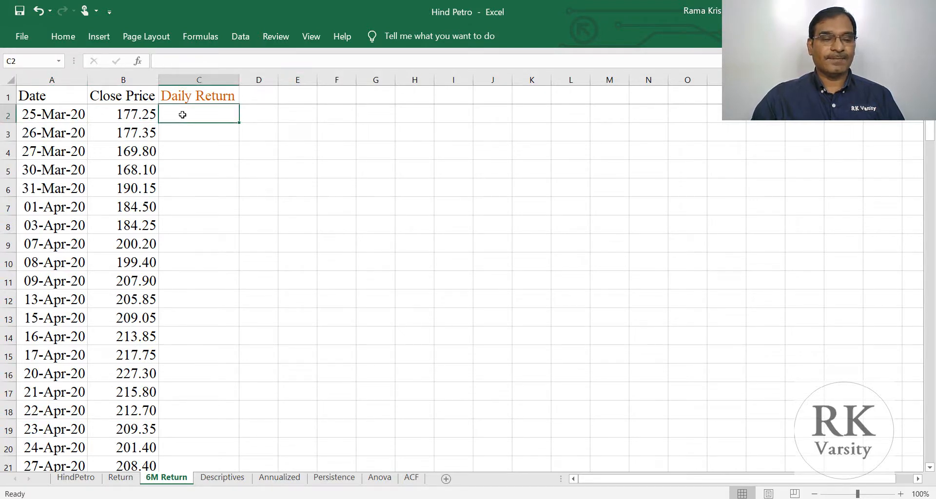
{"action": "left_click", "coordinate": [187, 133]}
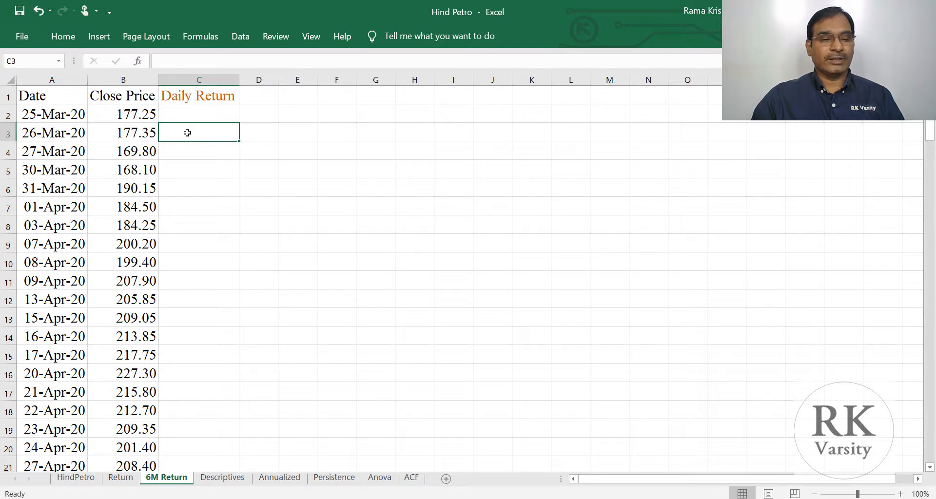
{"action": "type", "text": "=("}
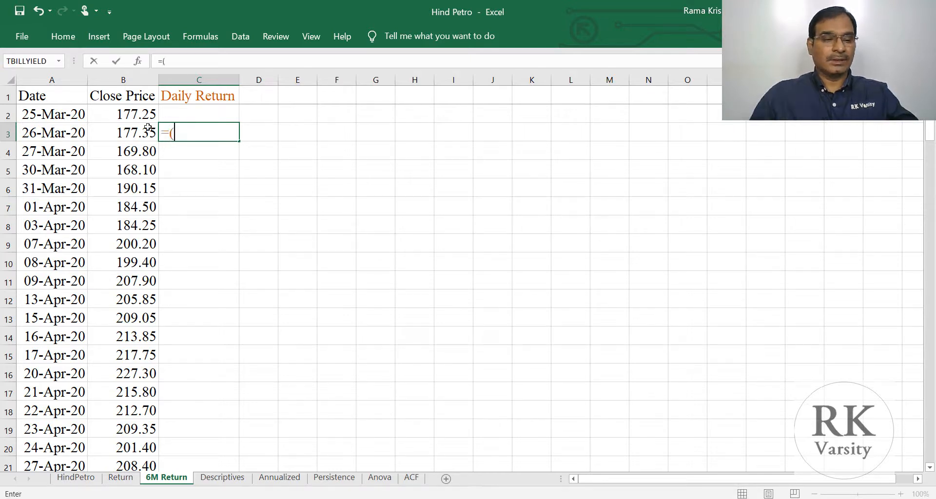
{"action": "left_click", "coordinate": [112, 133]}
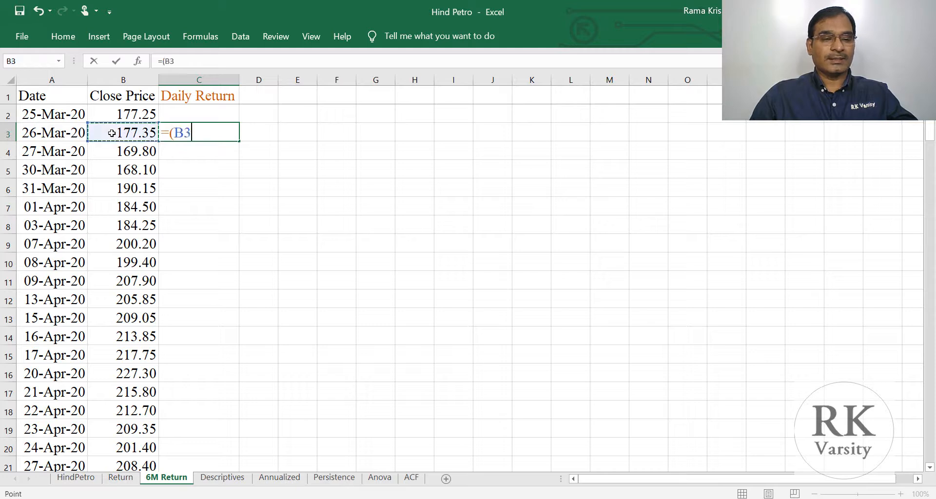
{"action": "type", "text": "-"}
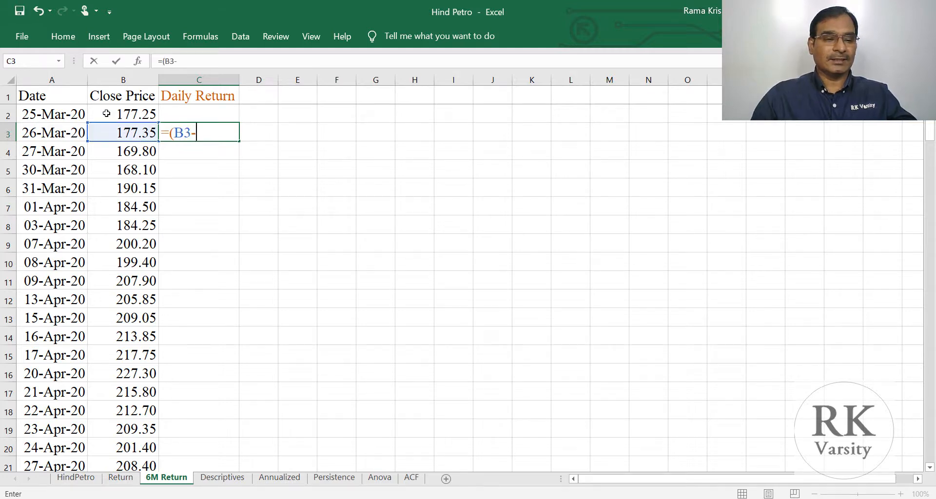
{"action": "left_click", "coordinate": [107, 113]}
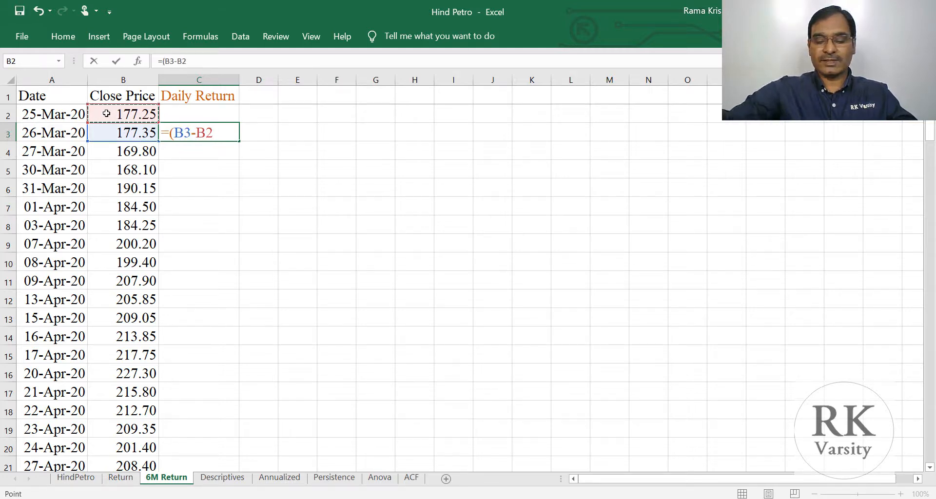
{"action": "type", "text": ")/"}
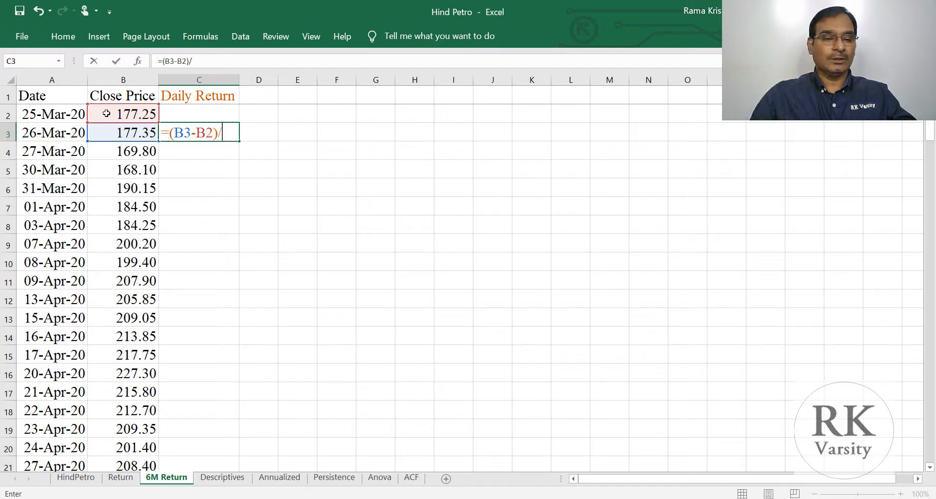
{"action": "left_click", "coordinate": [106, 113]}
{"action": "type", "text": "*100"}
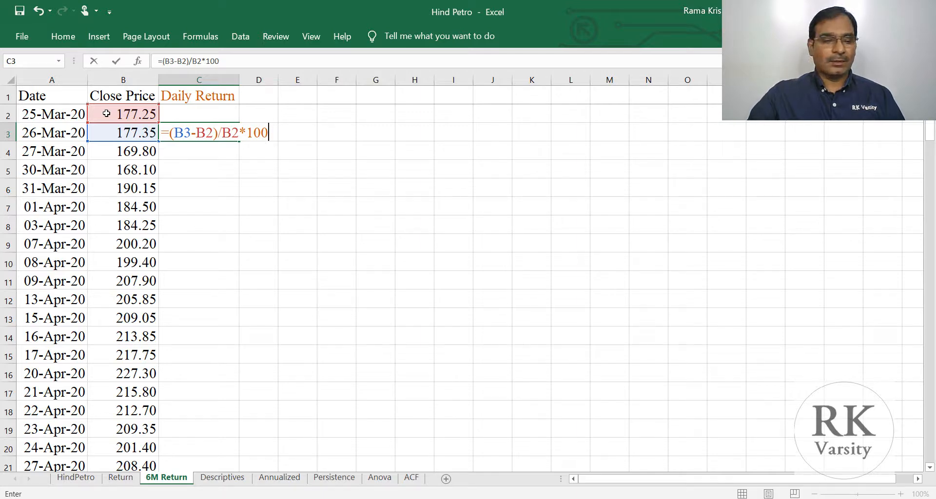
{"action": "key", "text": "Return"}
Fill the daily return formula from C3 down to the last dated row.
{"action": "left_click", "coordinate": [187, 135]}
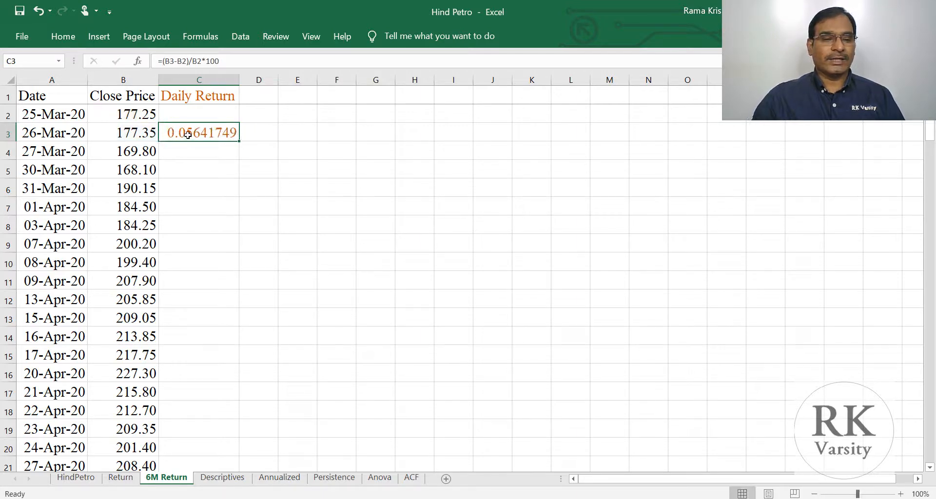
{"action": "double_click", "coordinate": [240, 142]}
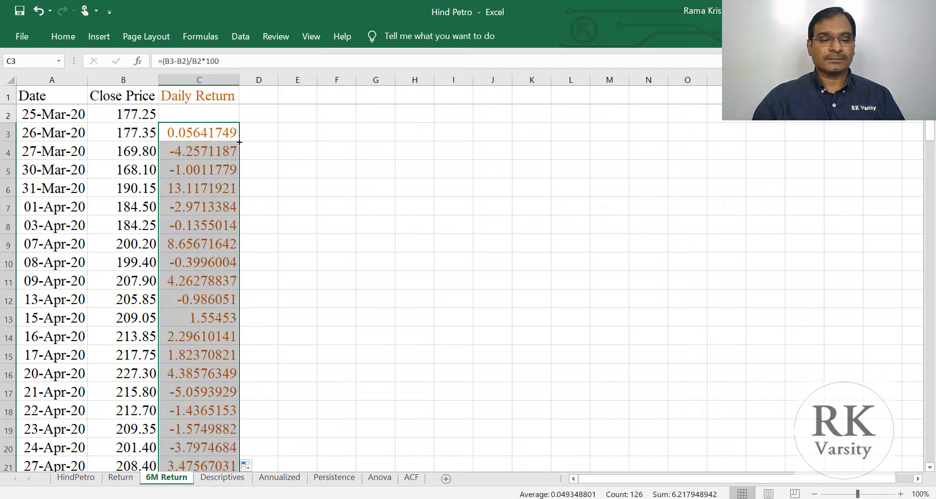
{"action": "left_click", "coordinate": [253, 156]}
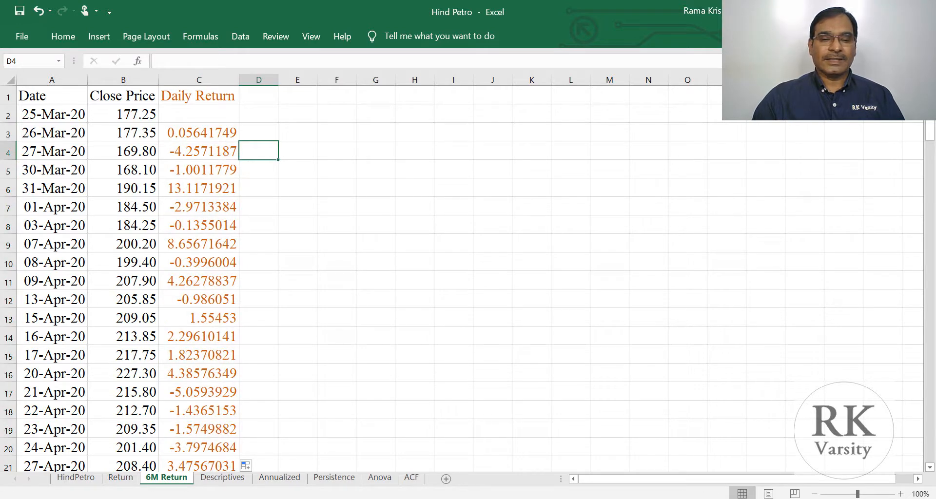
{"action": "left_click_drag", "start_coordinate": [930, 117], "coordinate": [932, 352]}
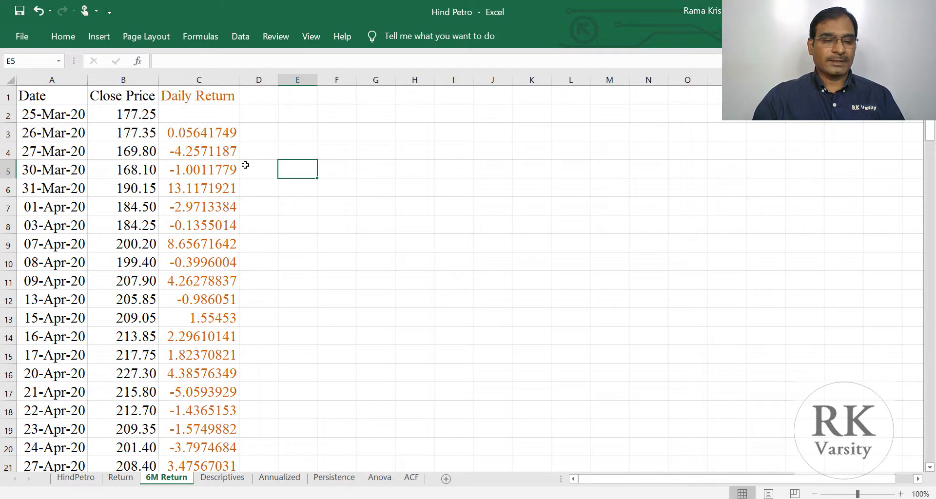
Format the Daily Return column as Number with two decimal places.
{"action": "left_click", "coordinate": [199, 78]}
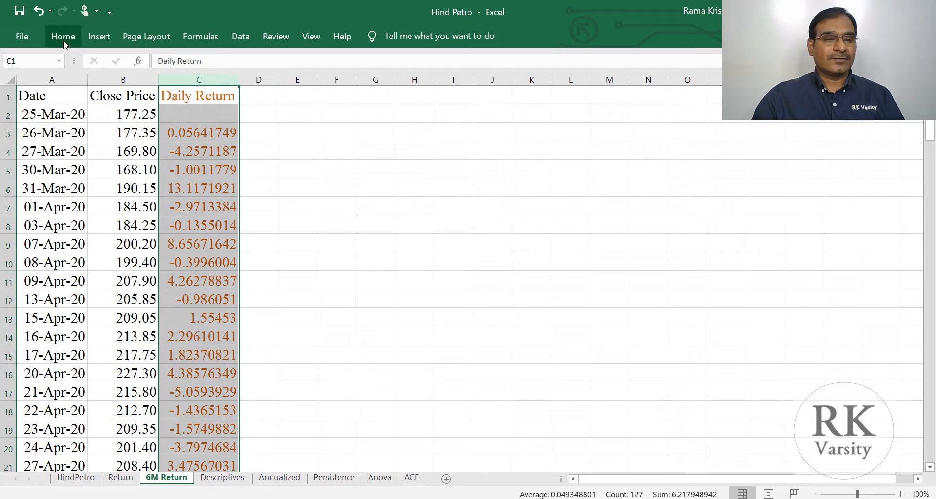
{"action": "left_click", "coordinate": [64, 43]}
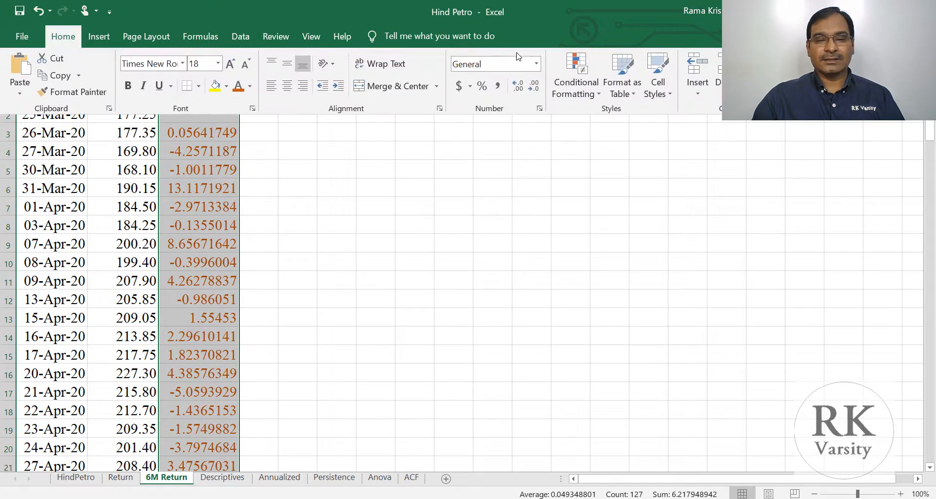
{"action": "left_click", "coordinate": [536, 64]}
{"action": "left_click", "coordinate": [505, 115]}
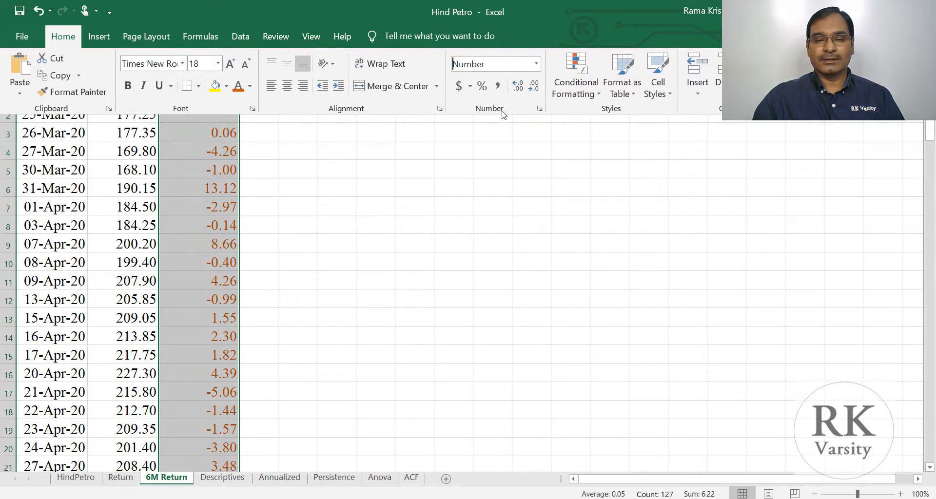
{"action": "left_click", "coordinate": [516, 92]}
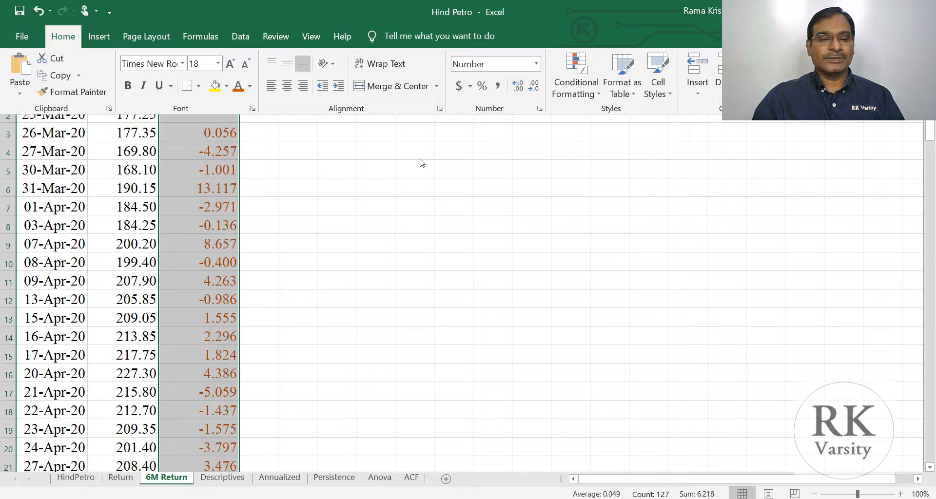
{"action": "left_click", "coordinate": [533, 86]}
{"action": "left_click", "coordinate": [314, 188]}
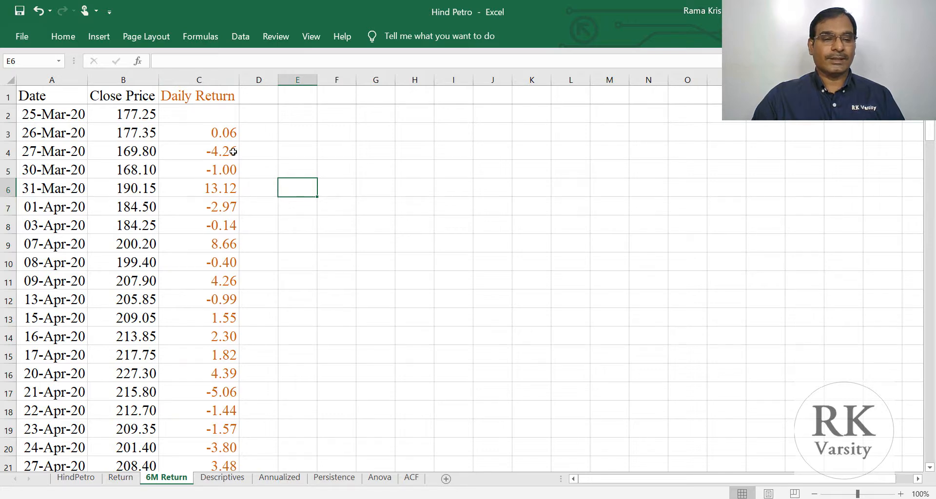
Insert a clustered column chart of the daily return values from C3 down to C128.
{"action": "left_click", "coordinate": [201, 133]}
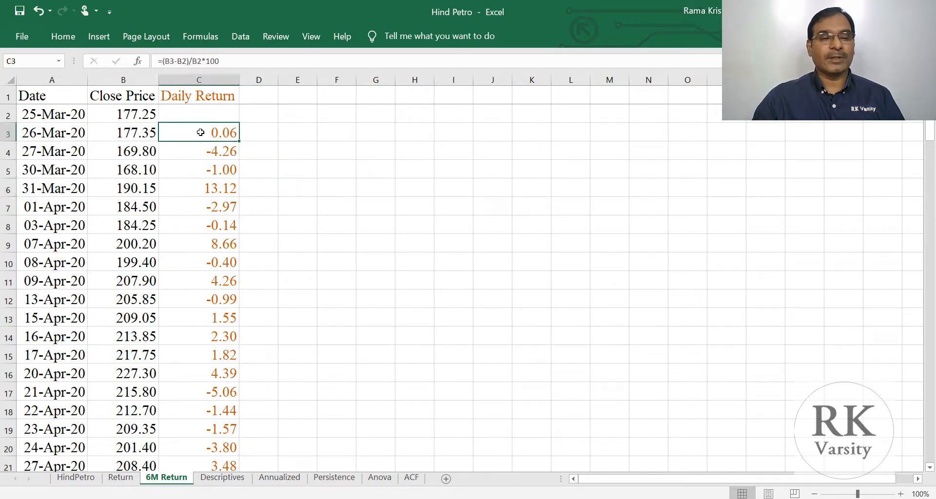
{"action": "left_click", "coordinate": [188, 79]}
{"action": "left_click", "coordinate": [193, 96]}
{"action": "left_click", "coordinate": [197, 132]}
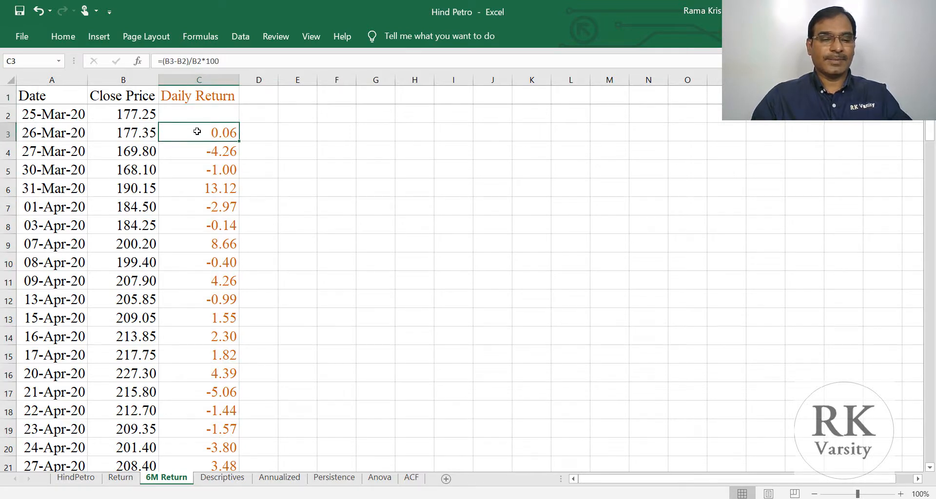
{"action": "key", "text": "End"}
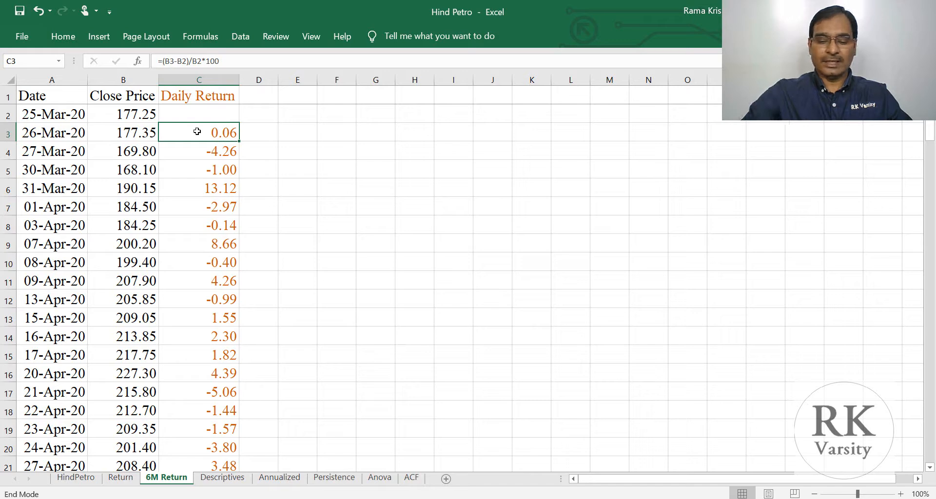
{"action": "key", "text": "shift+Down"}
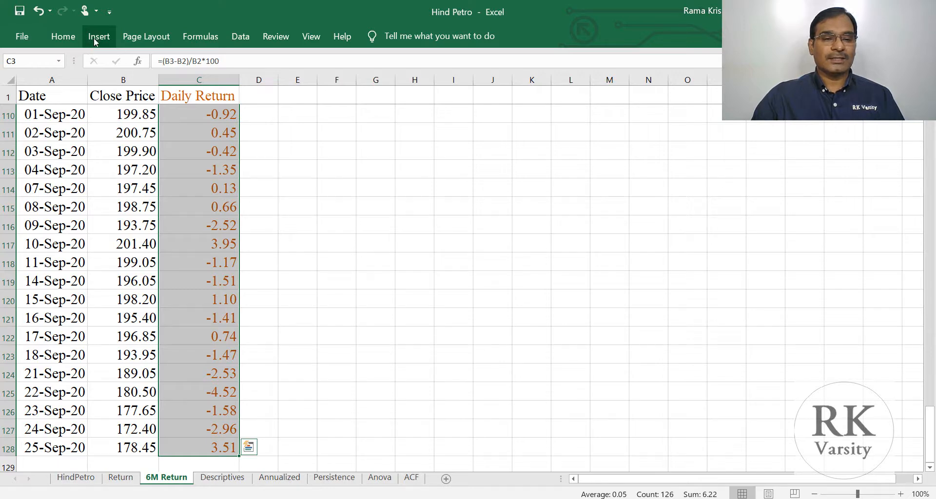
{"action": "left_click", "coordinate": [95, 43]}
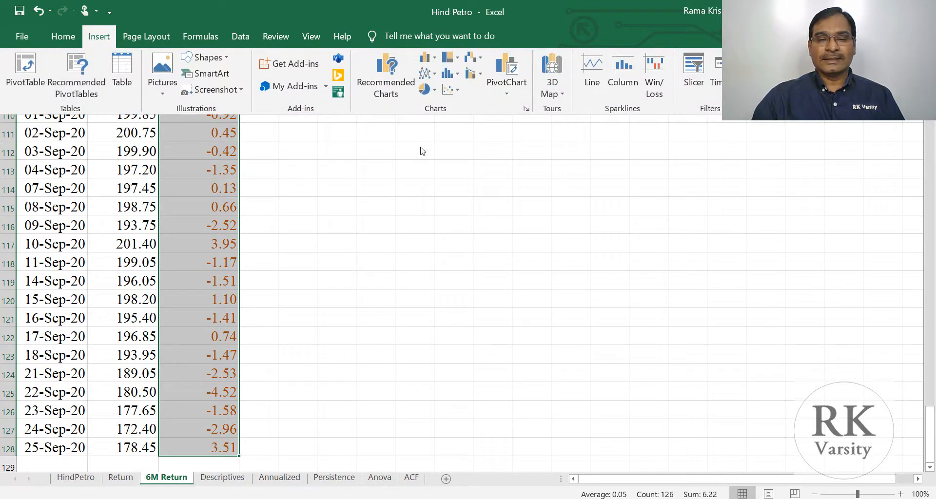
{"action": "left_click", "coordinate": [527, 110]}
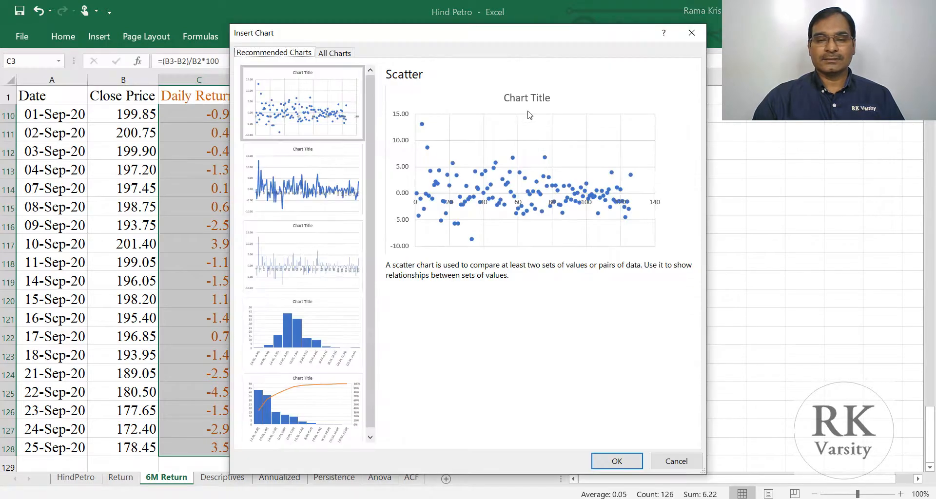
{"action": "left_click", "coordinate": [335, 53]}
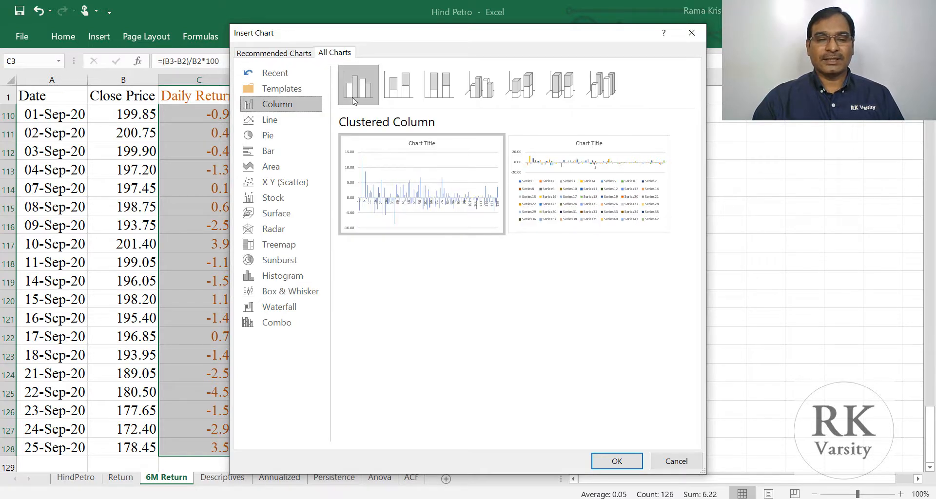
{"action": "mouse_move", "coordinate": [405, 190]}
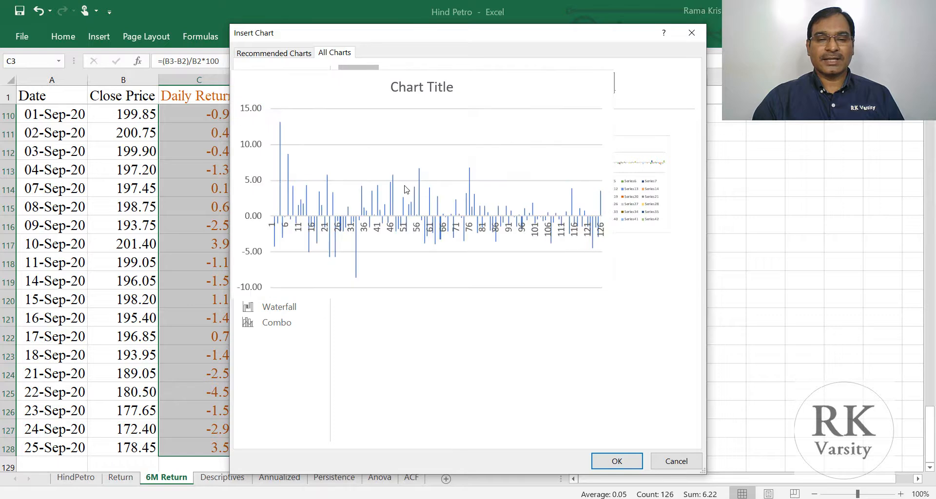
{"action": "left_click", "coordinate": [617, 463]}
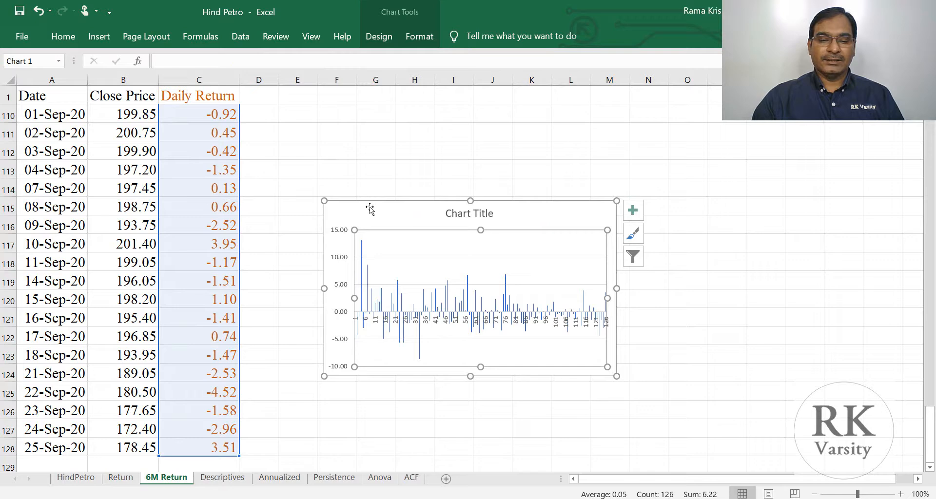
Move the chart beside the Daily Return column at column E and enlarge it to span about rows 111 to 127.
{"action": "left_click_drag", "start_coordinate": [373, 204], "coordinate": [327, 127]}
{"action": "left_click_drag", "start_coordinate": [571, 302], "coordinate": [900, 440]}
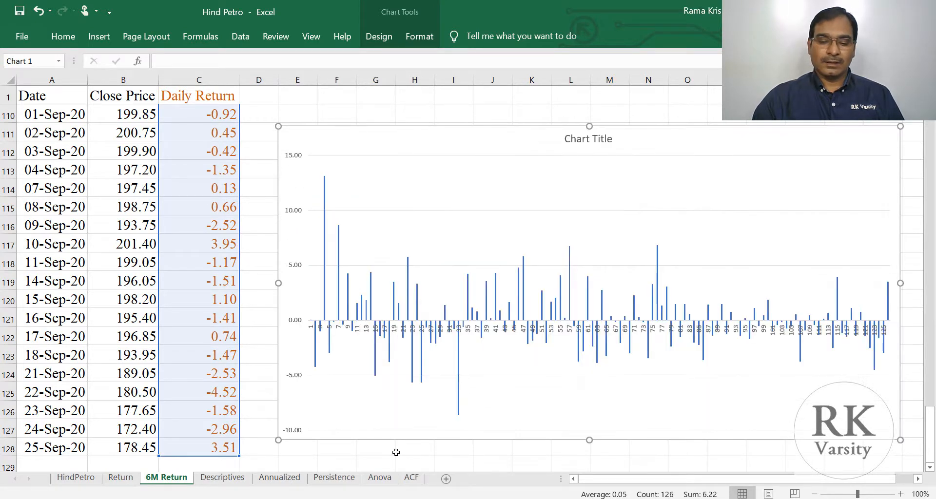
{"action": "left_click", "coordinate": [397, 454]}
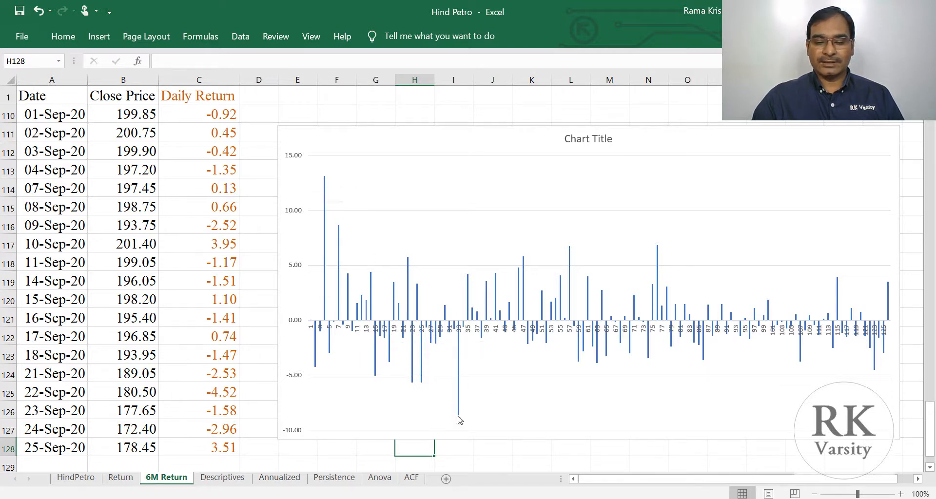
{"action": "mouse_move", "coordinate": [458, 418]}
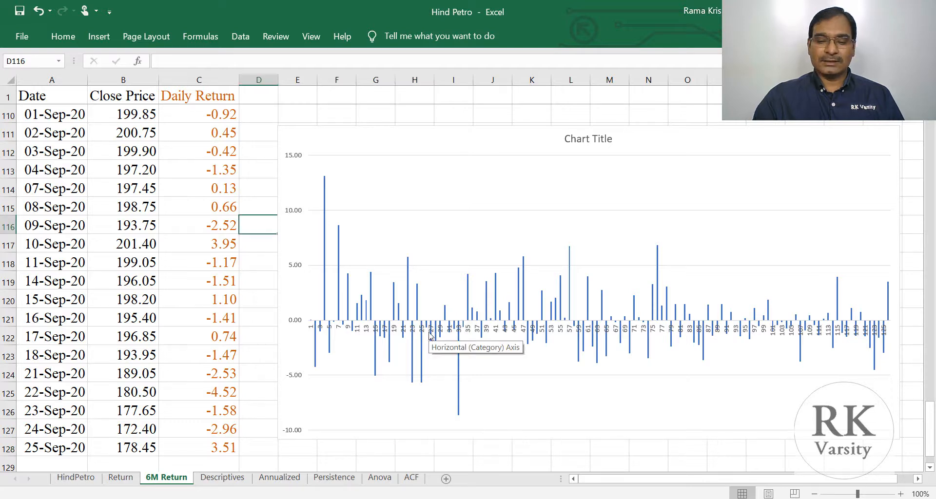